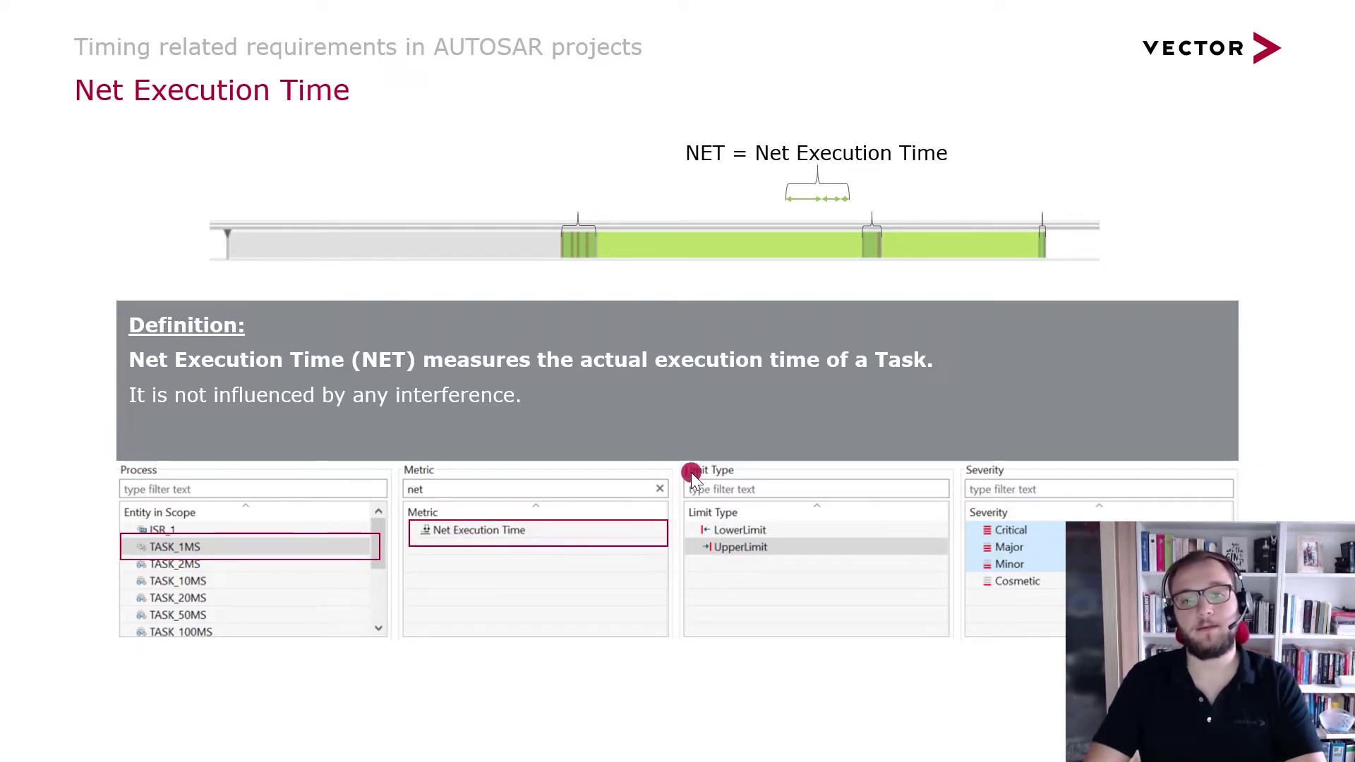
Step: Mark UpperLimit as the chosen limit type on the slide
left_click(798, 545)
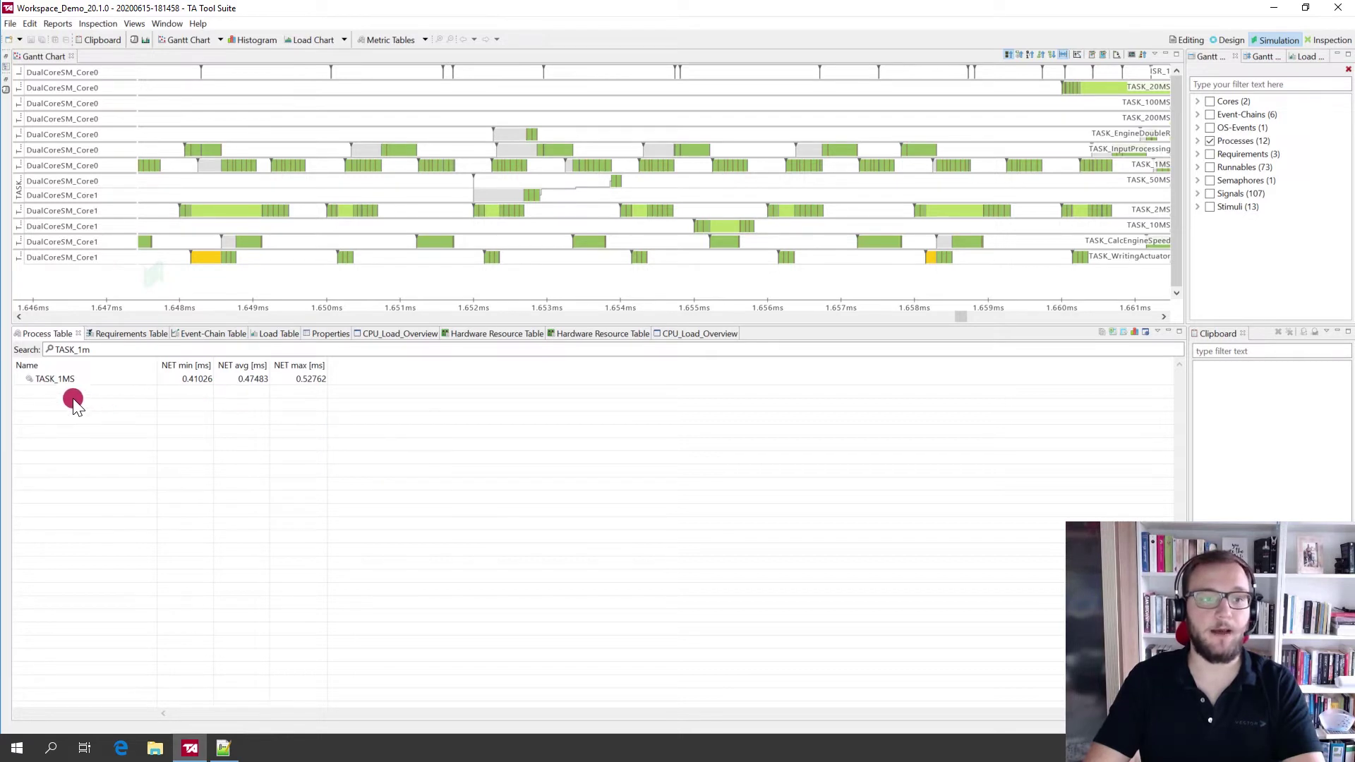
left_click(143, 381)
mouse_move(239, 418)
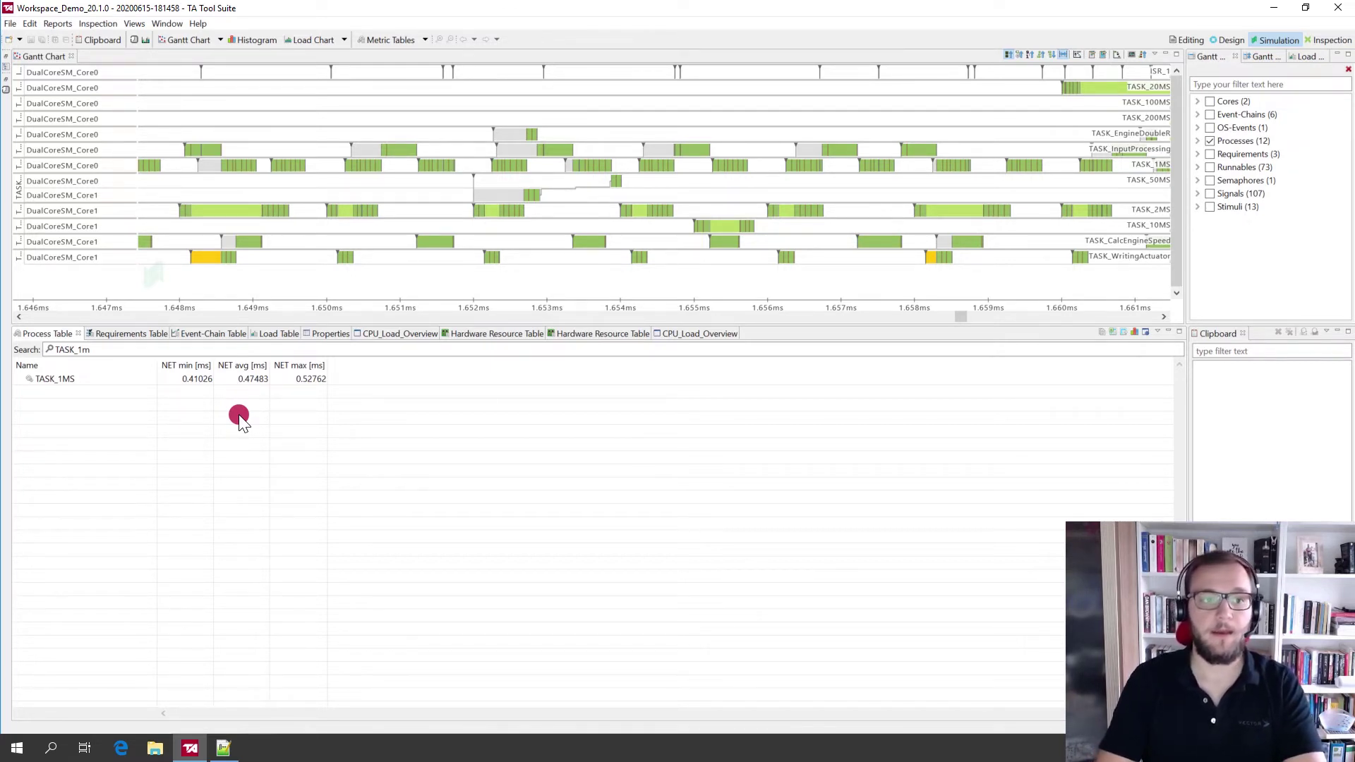
Step: Show the Requirements Table and select the NetExecutionTime_UpperLimit_TASK_1MS_Critical requirement
left_click(128, 336)
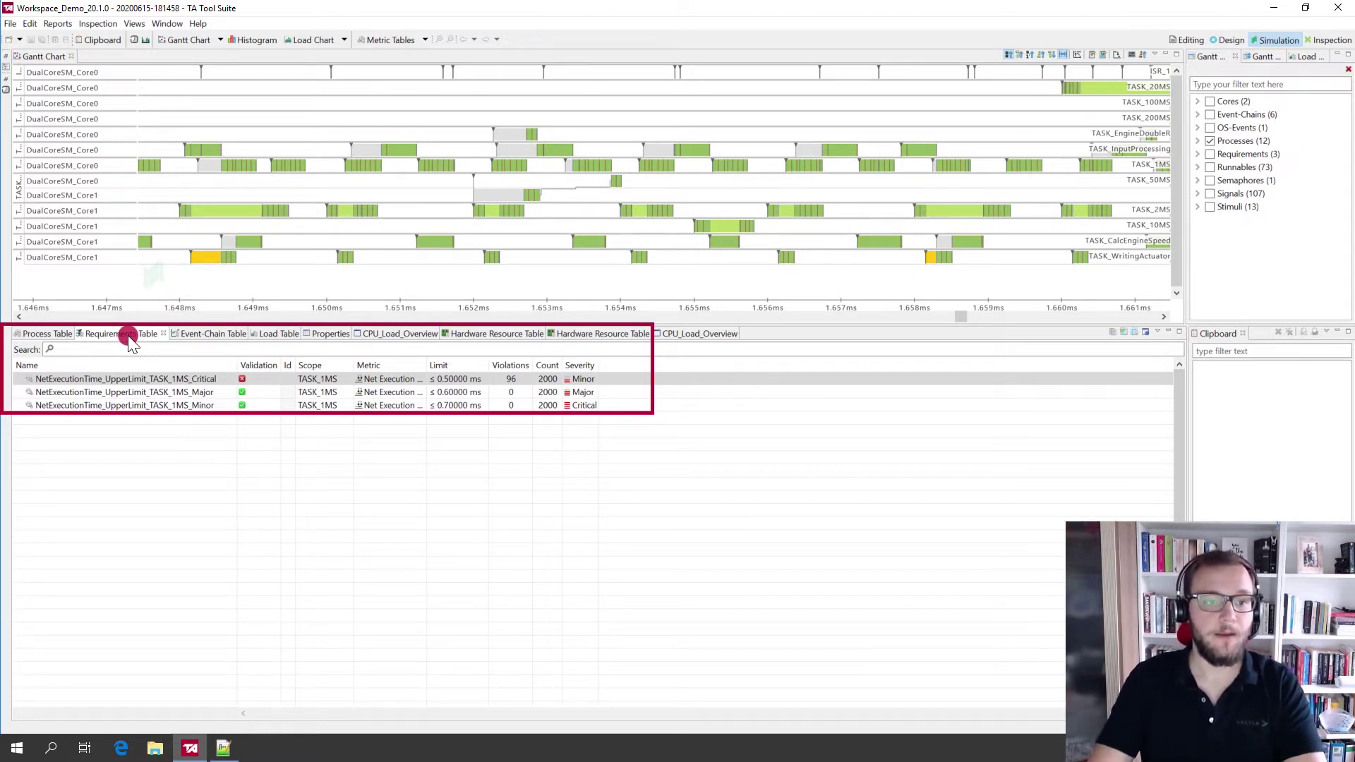
left_click(128, 336)
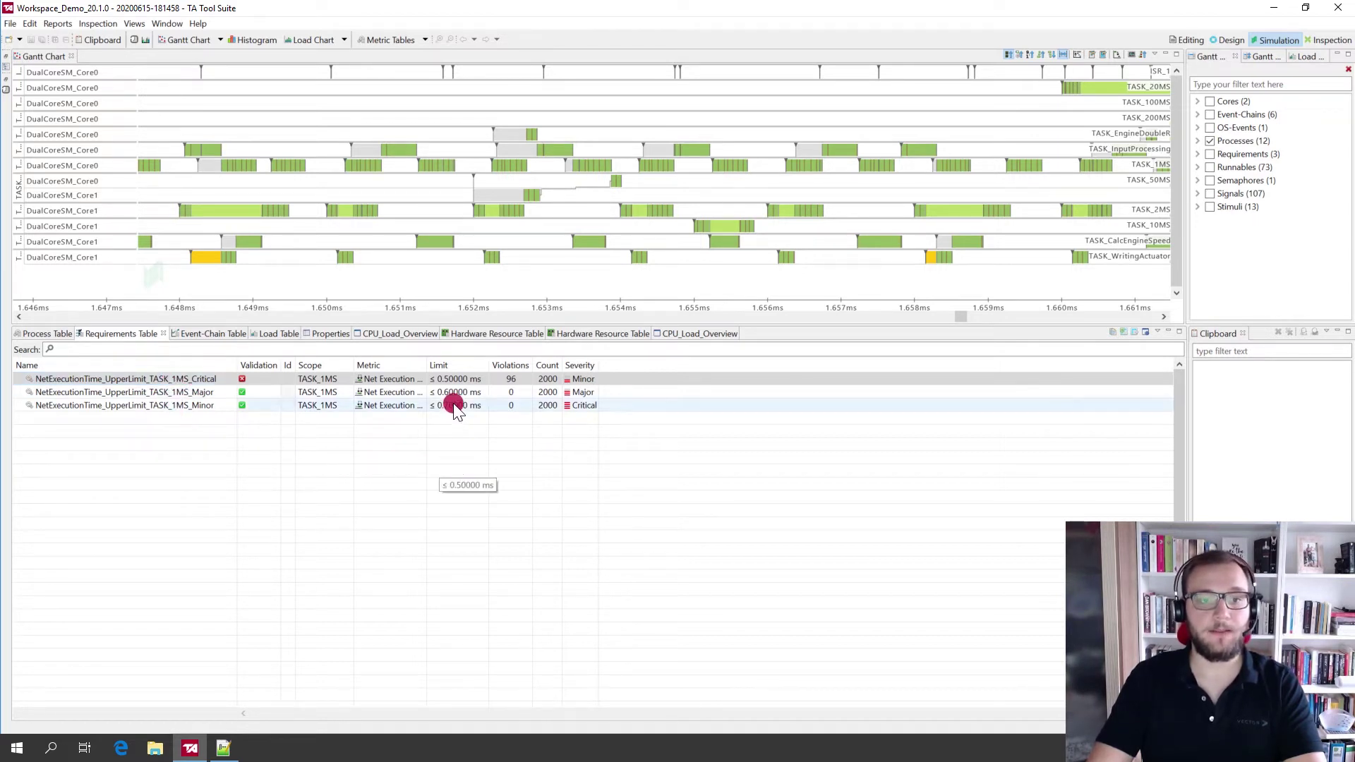
mouse_move(244, 378)
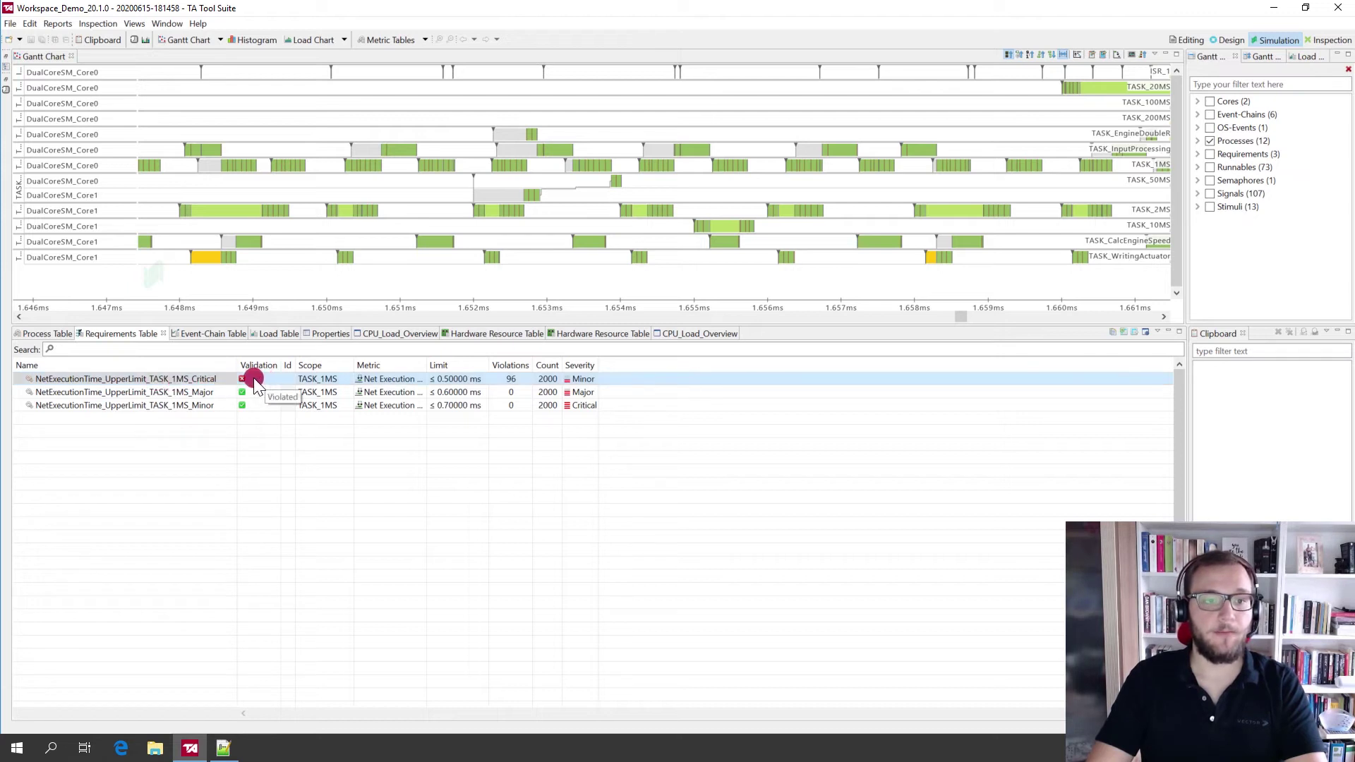
Step: Add the Critical requirement to the Gantt chart, measure a TASK_1MS instance, and pan the timeline
left_click_drag(204, 381, 321, 275)
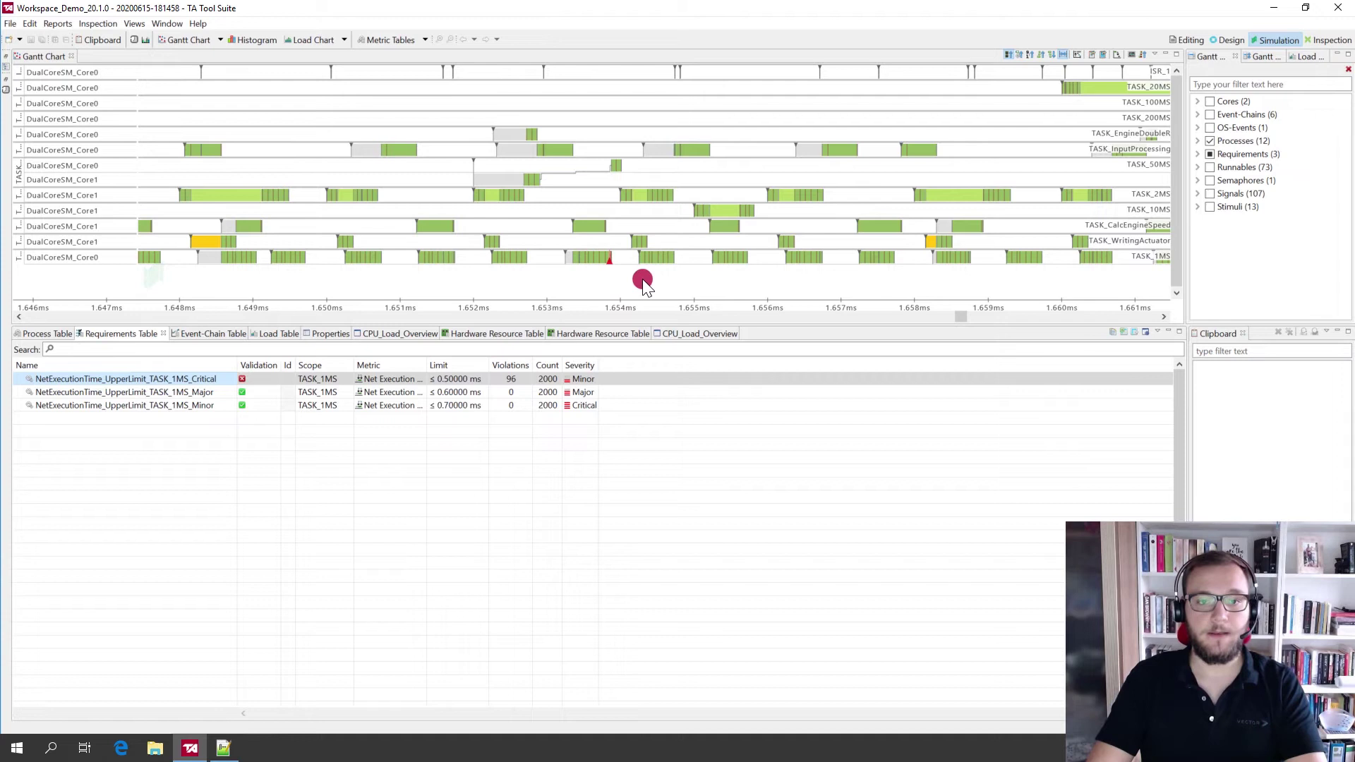
left_click_drag(642, 278, 560, 266)
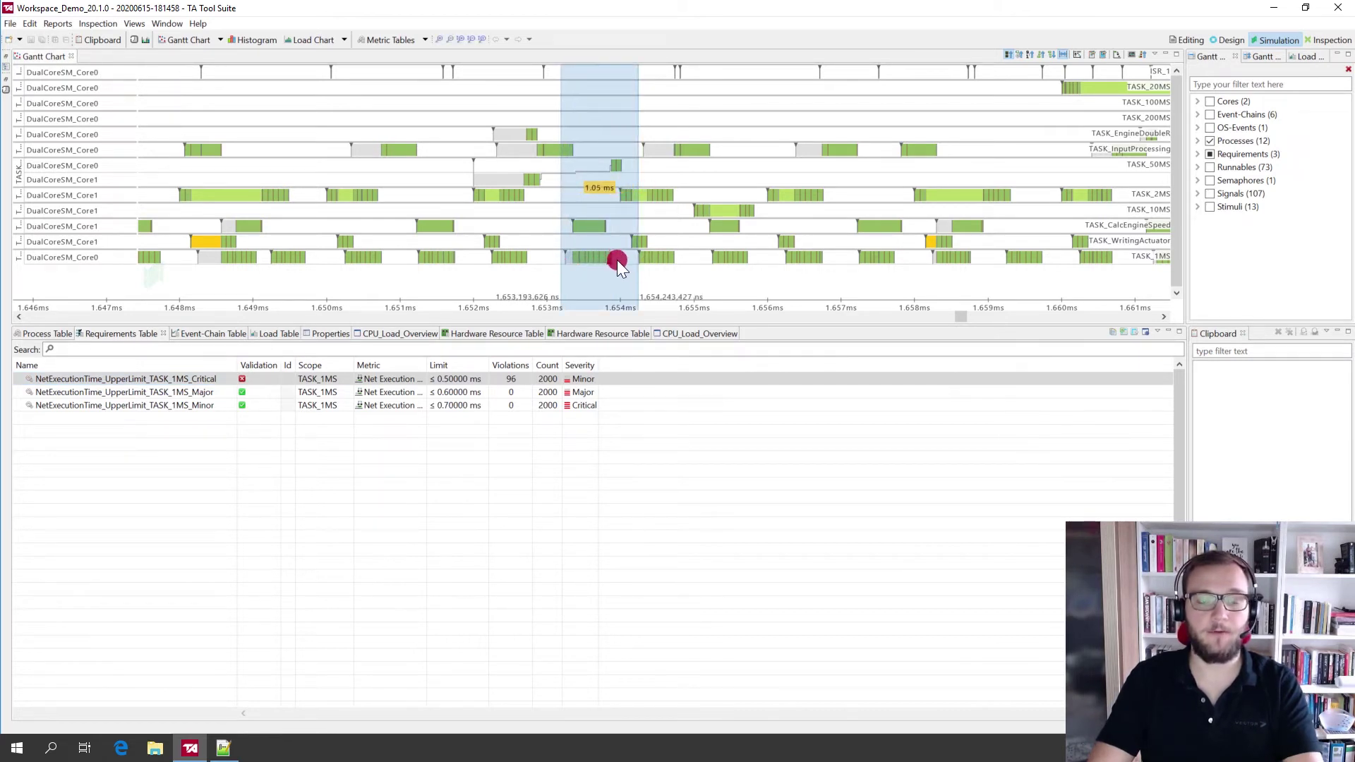
scroll(617, 261, "down", 1)
scroll(620, 261, "down", 1)
scroll(617, 262, "down", 2)
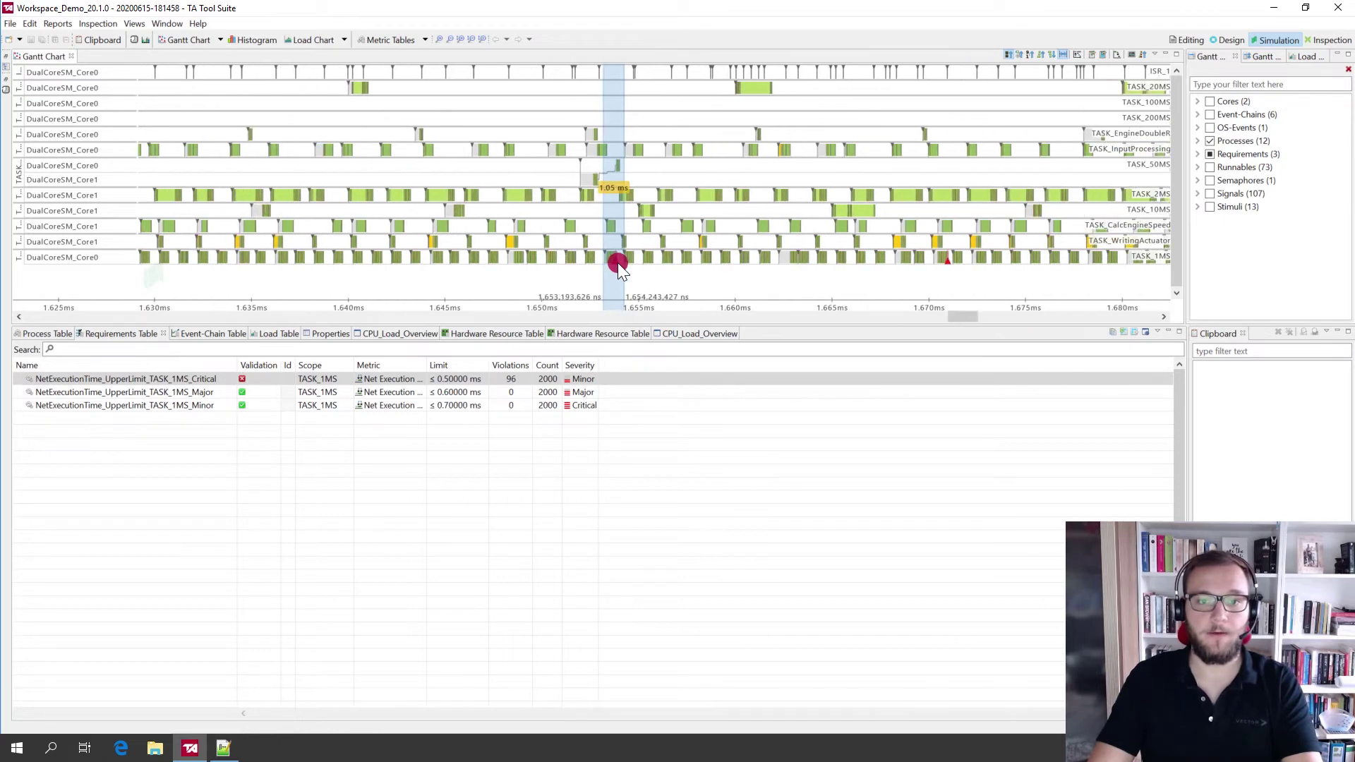
mouse_move(761, 255)
left_mouse_down()
mouse_move(765, 266)
mouse_move(495, 283)
left_mouse_up()
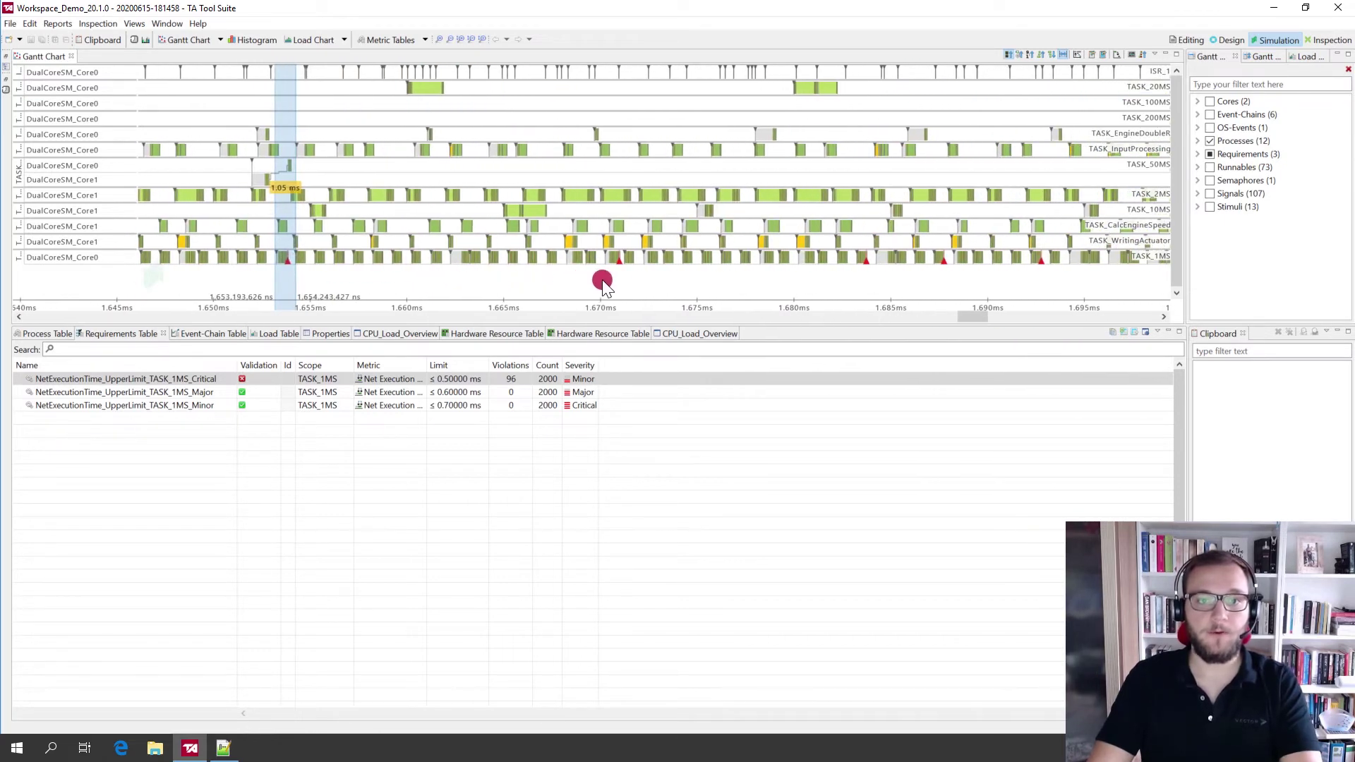
scroll(625, 265, "up", 1)
scroll(609, 260, "up", 1)
scroll(610, 261, "up", 1)
scroll(611, 262, "up", 2)
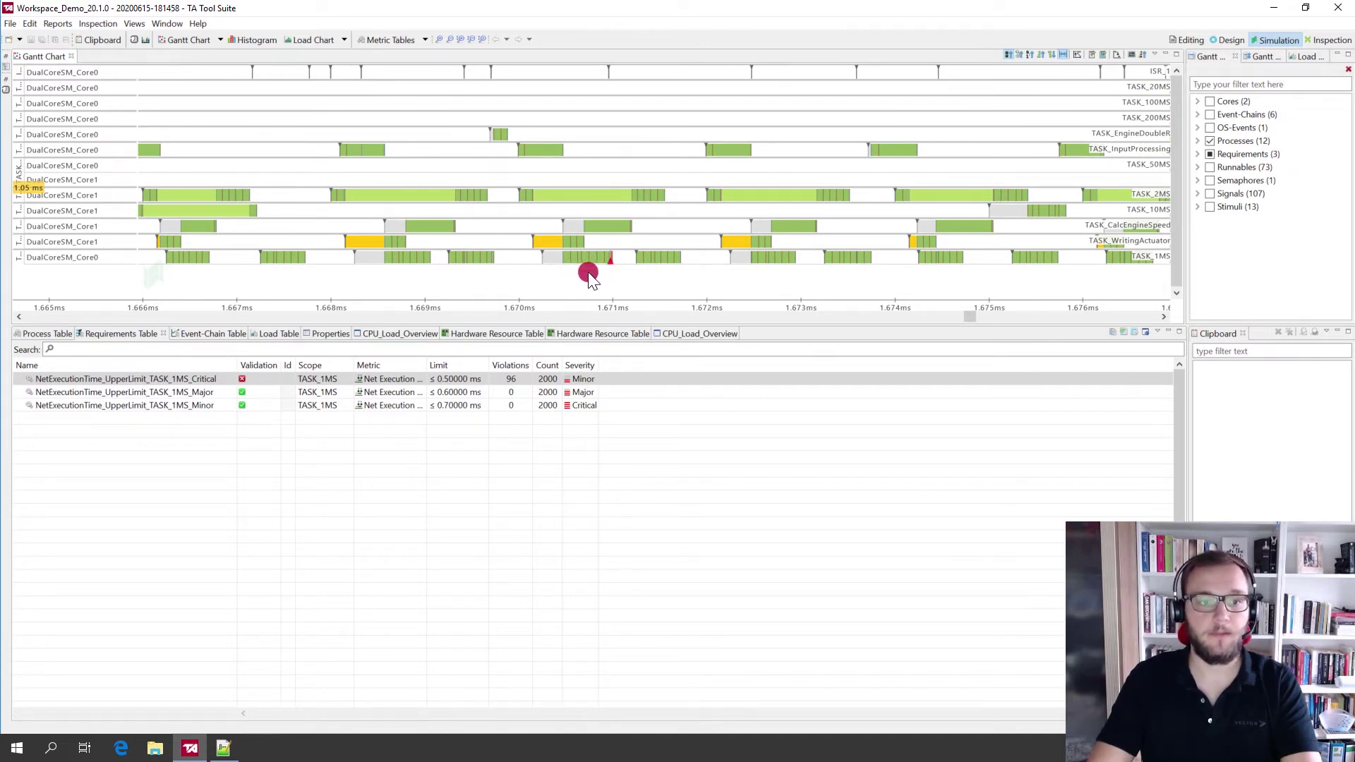
Step: Open a new histogram and plot the Critical requirement's TASK_1MS net execution times
left_click(239, 41)
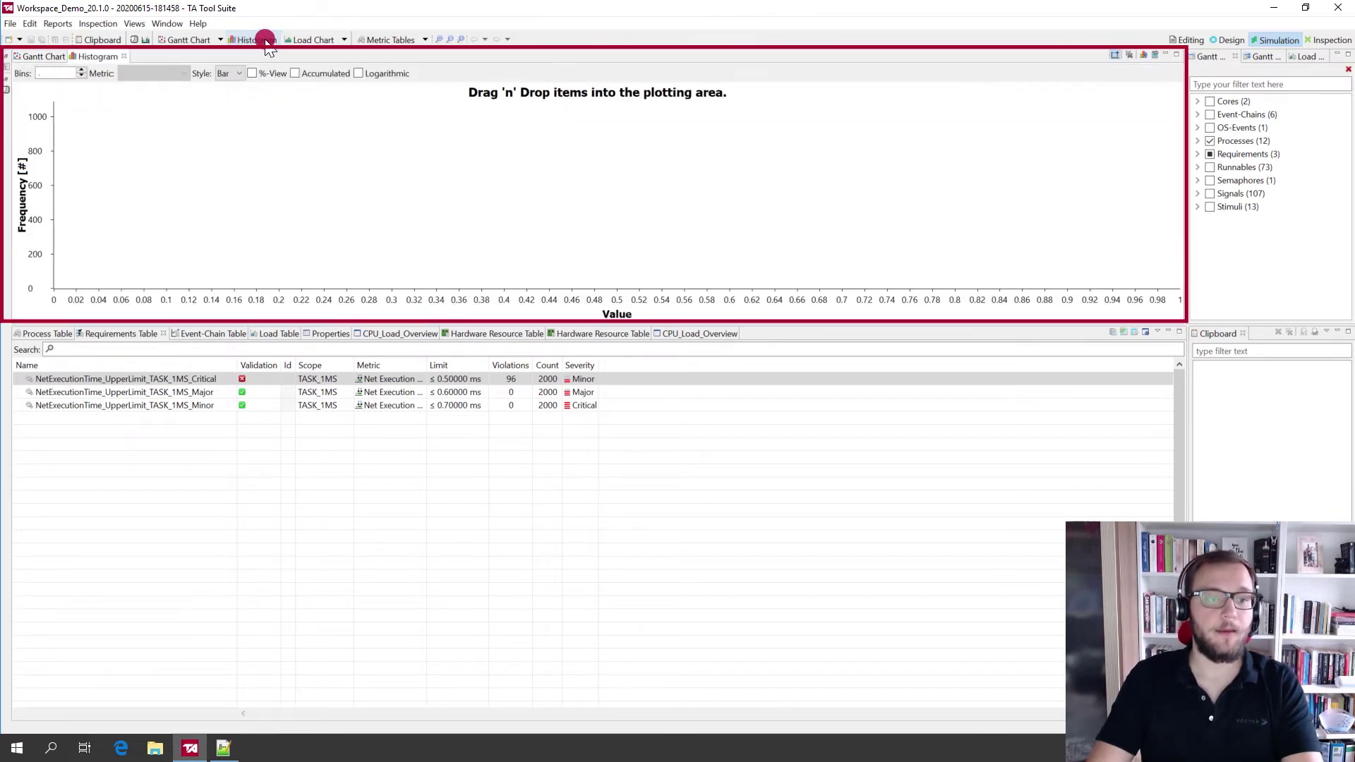
left_click(354, 384)
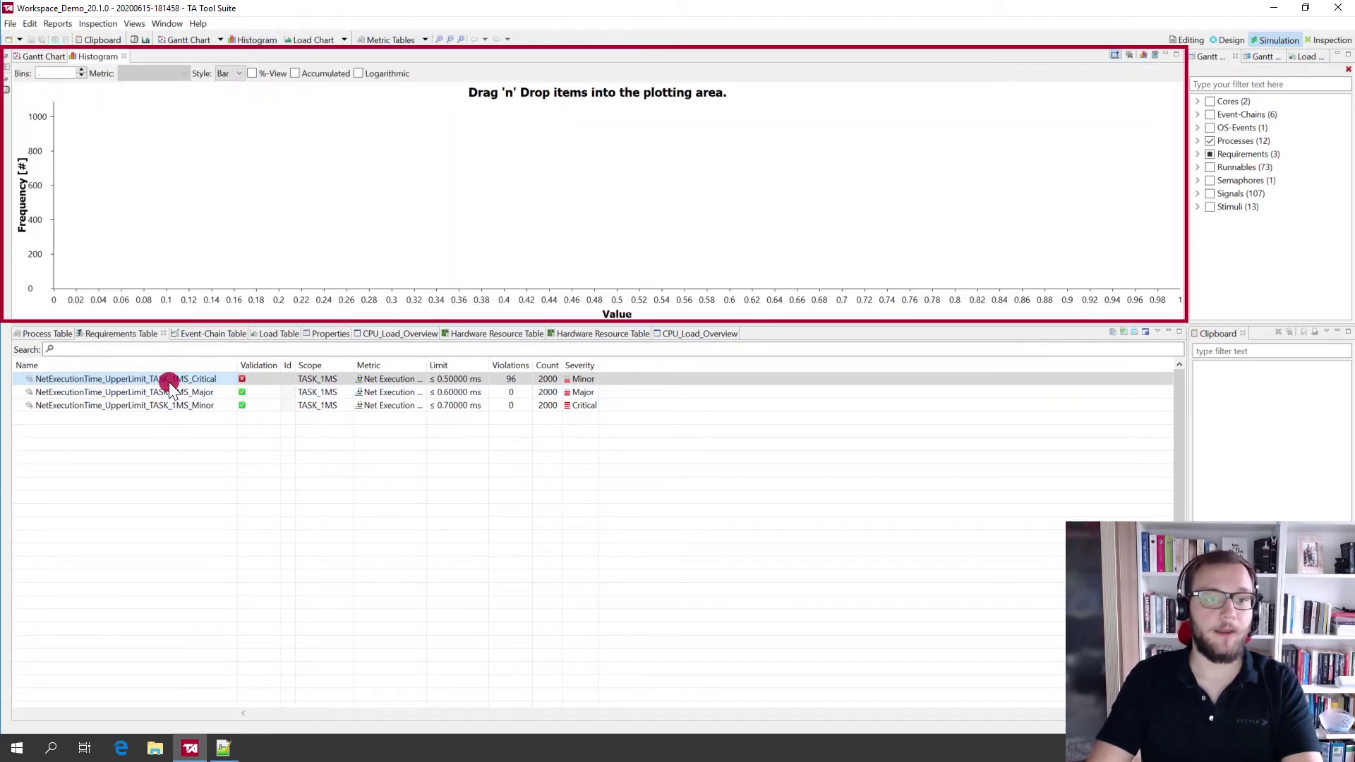
left_click_drag(170, 381, 283, 199)
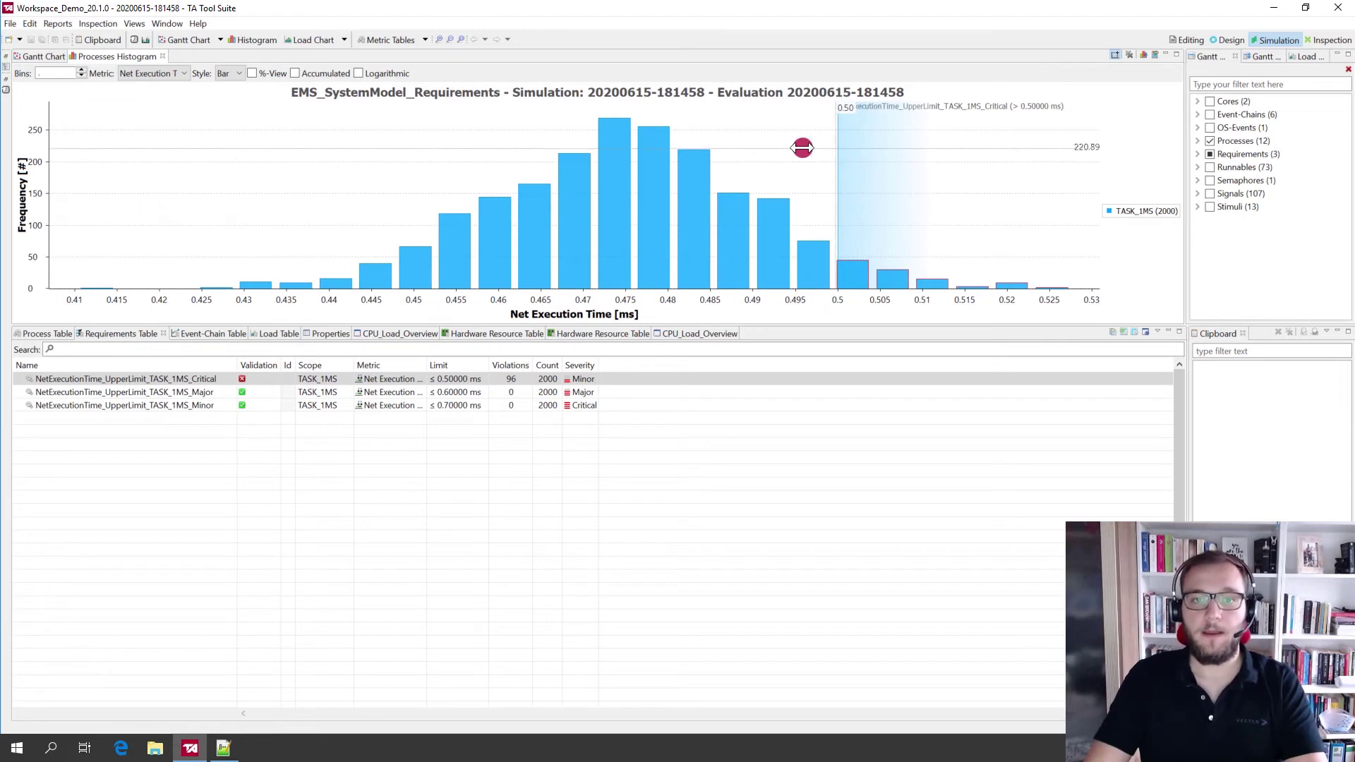
Step: Narrow the histogram selection to the tail bars beyond 0.5 ms, about 0.52–0.53 ms
left_click_drag(830, 149, 81, 188)
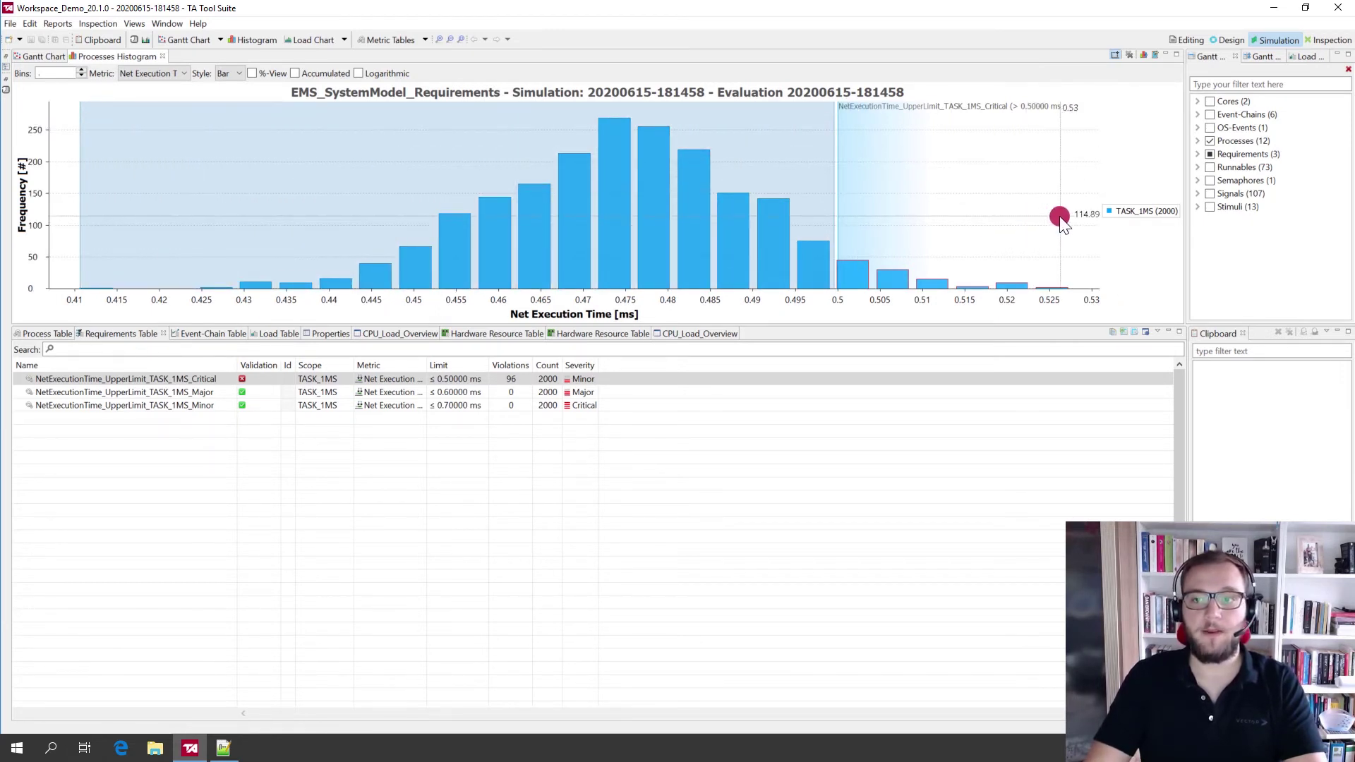
mouse_move(1088, 219)
left_mouse_down()
mouse_move(792, 222)
mouse_move(834, 229)
left_mouse_up()
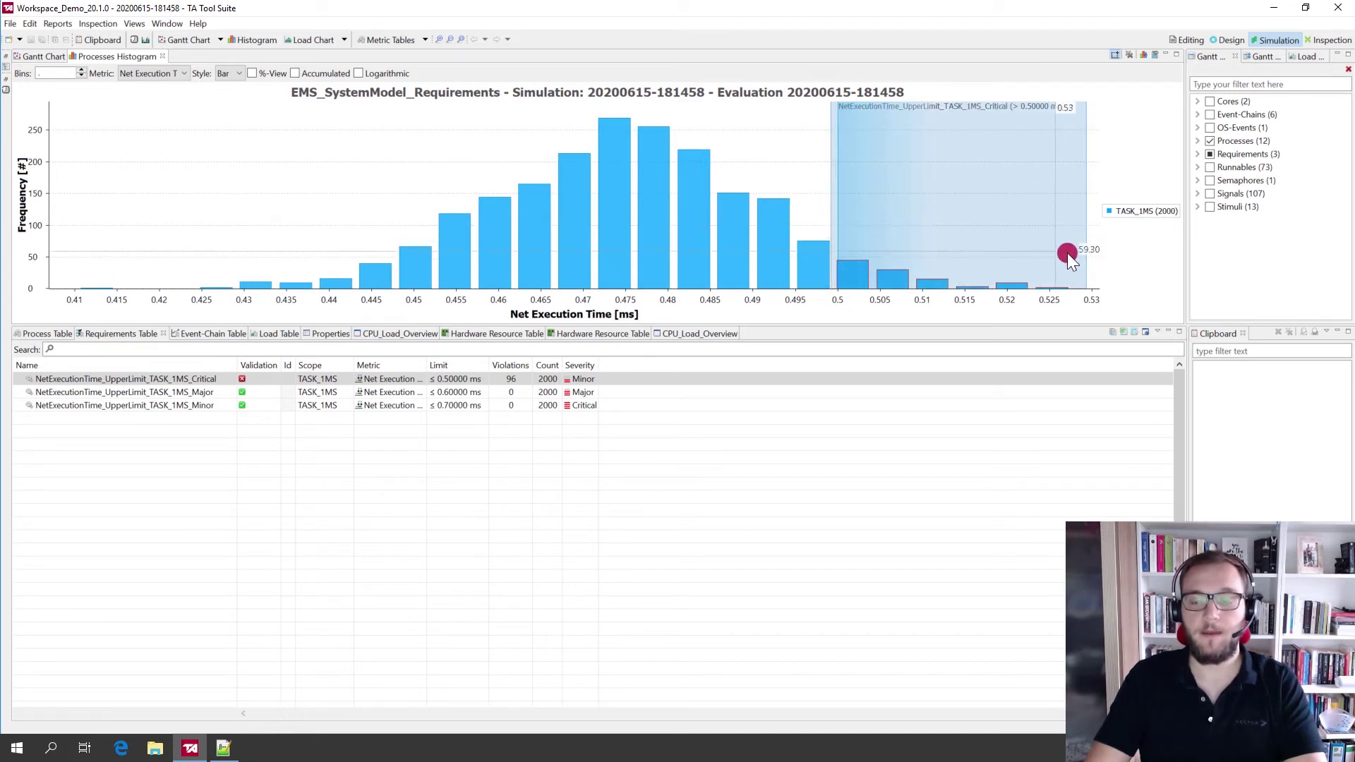
left_click_drag(1093, 262, 911, 241)
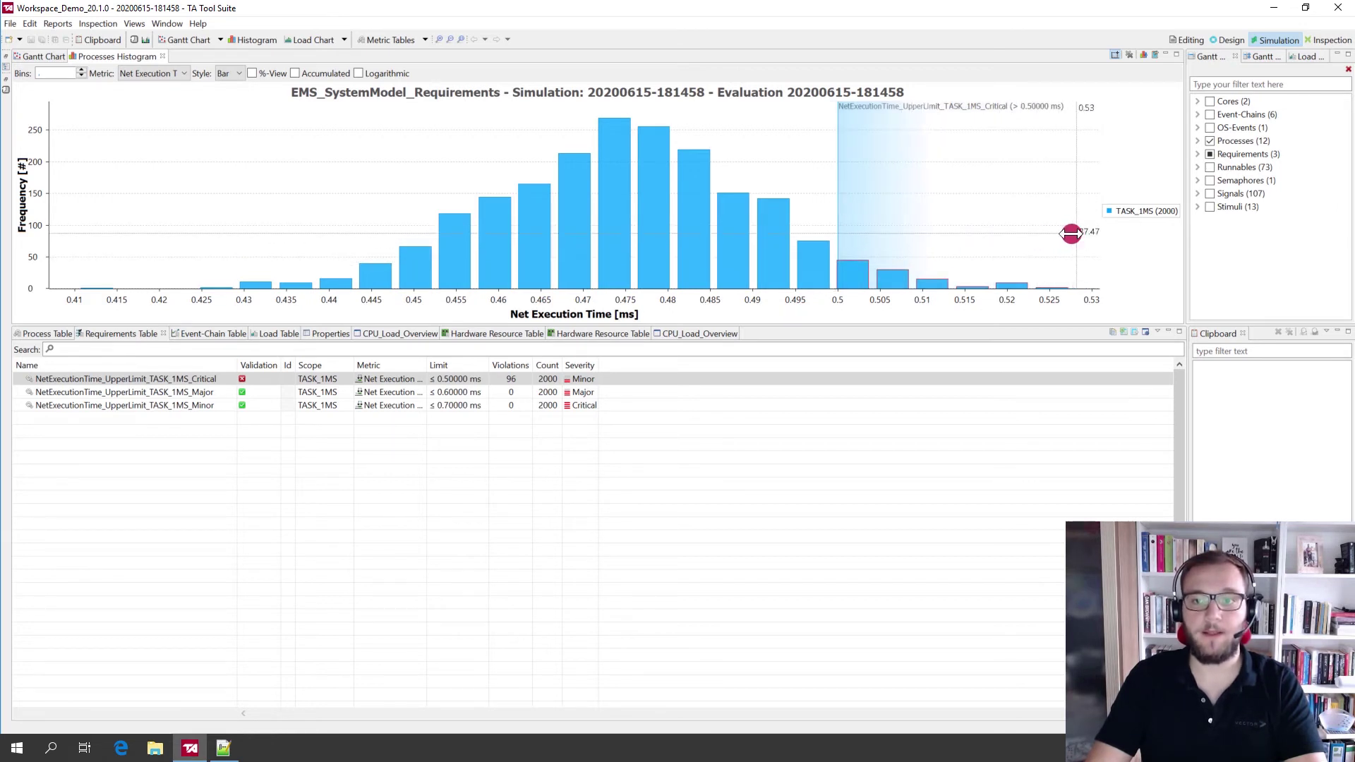
left_click_drag(1075, 237, 993, 237)
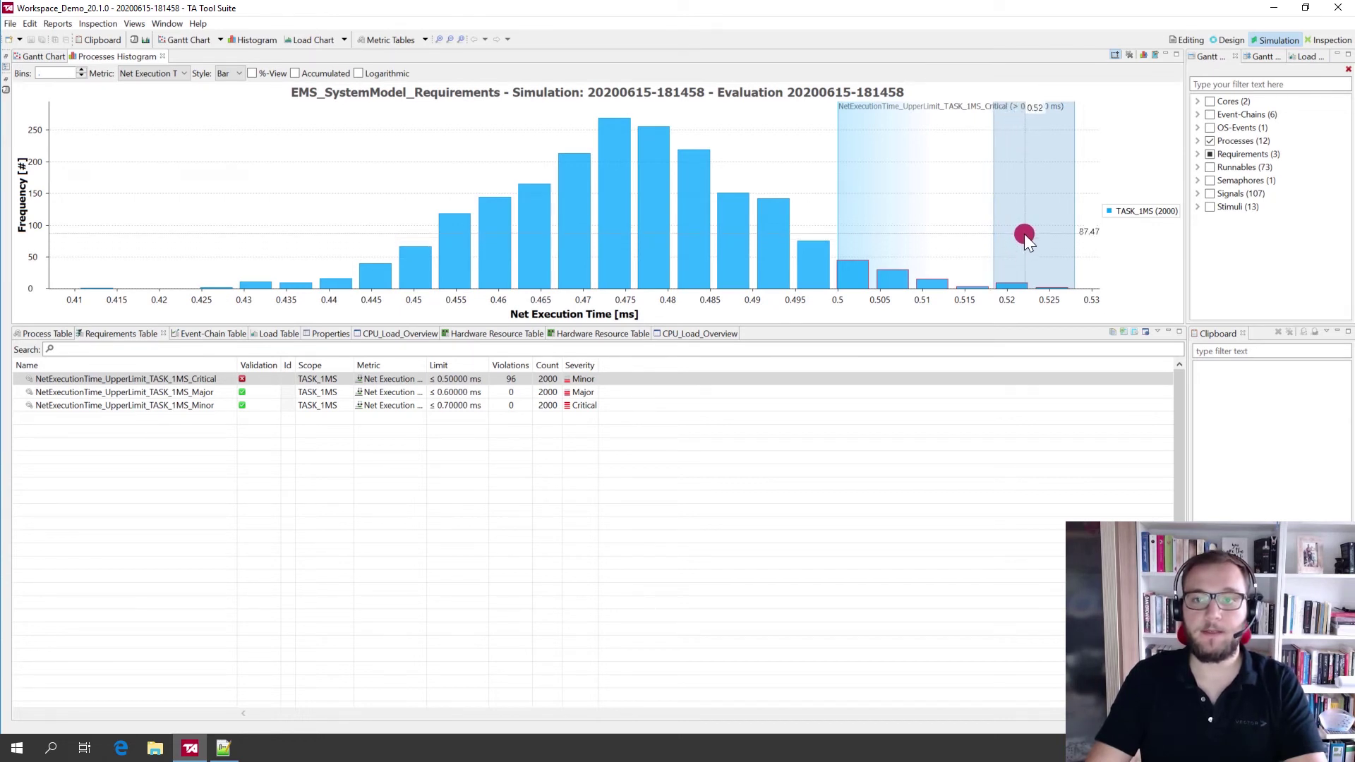
Step: Send the selected tail instances to the clipboard and view instances 301 and 446 in the Gantt chart
right_click(1023, 234)
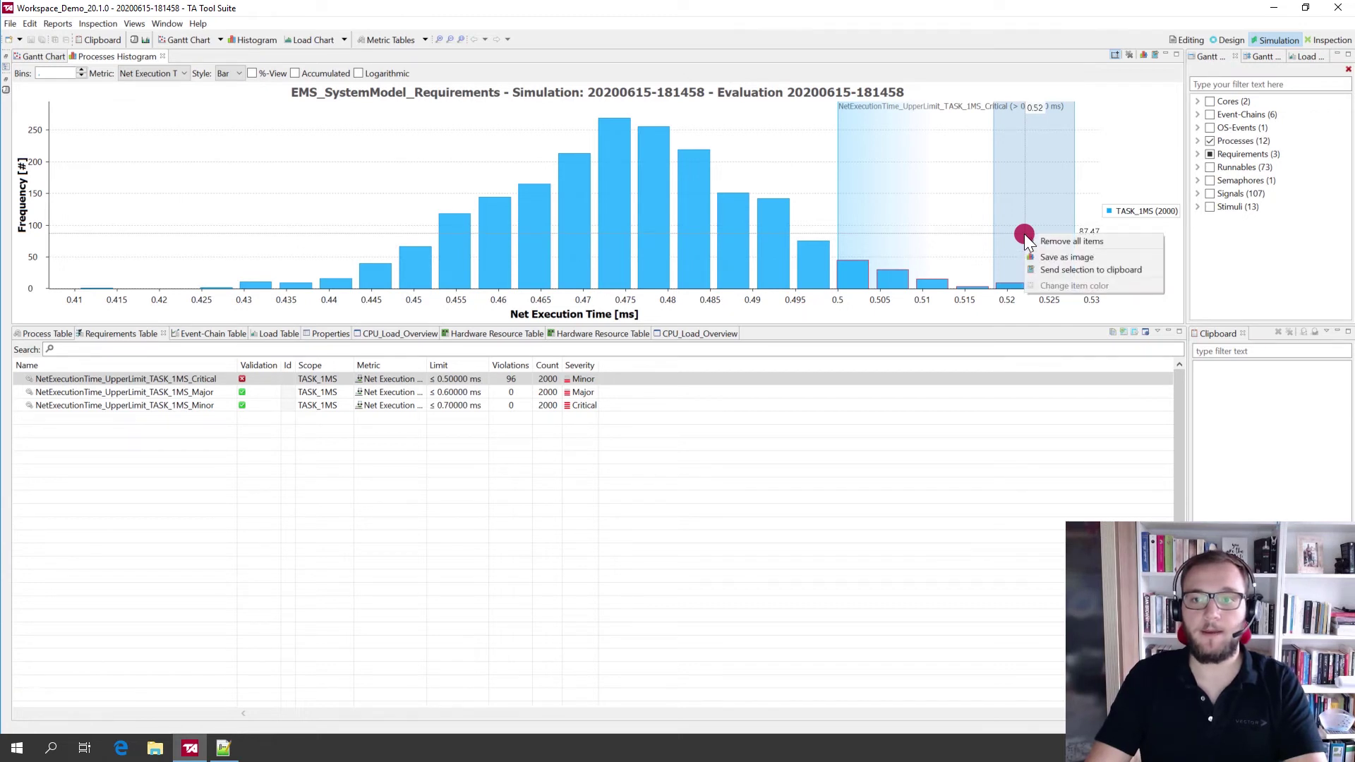
left_click(1079, 268)
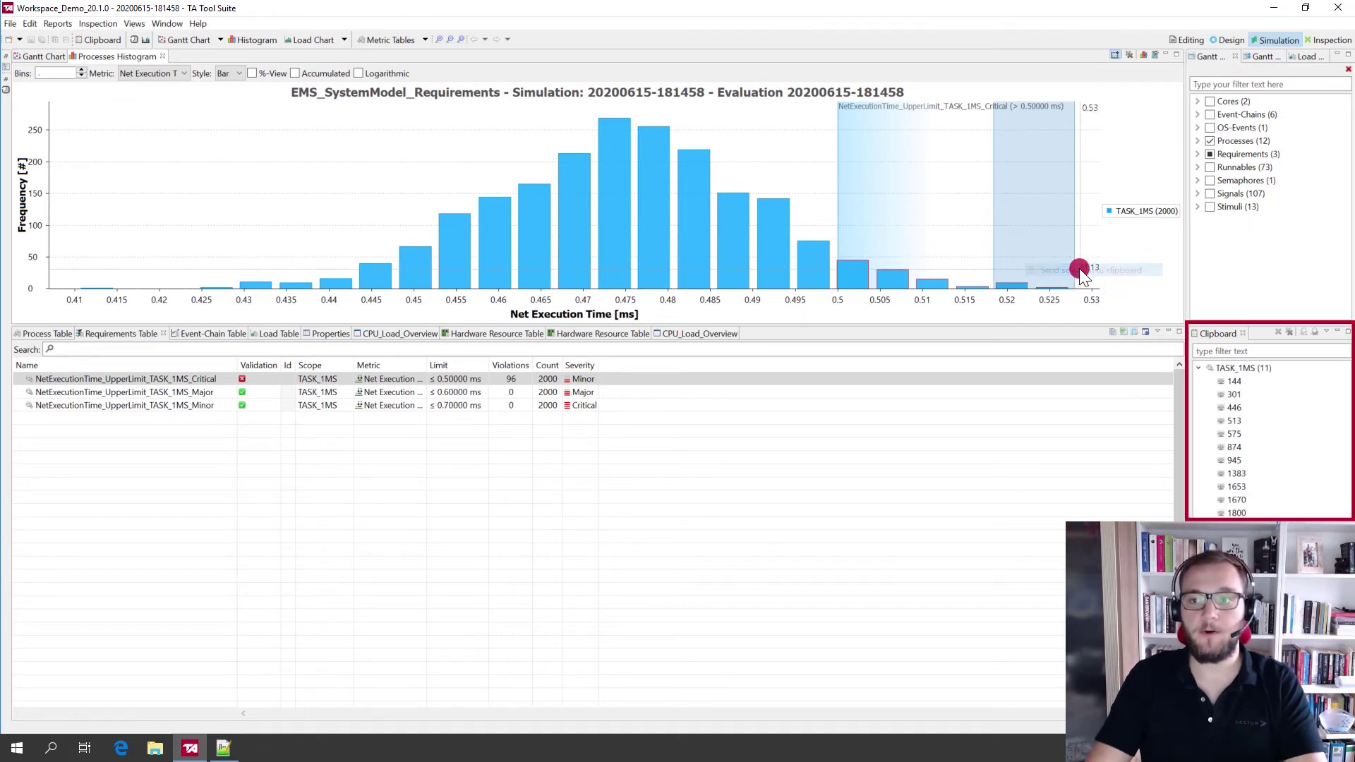
double_click(1237, 393)
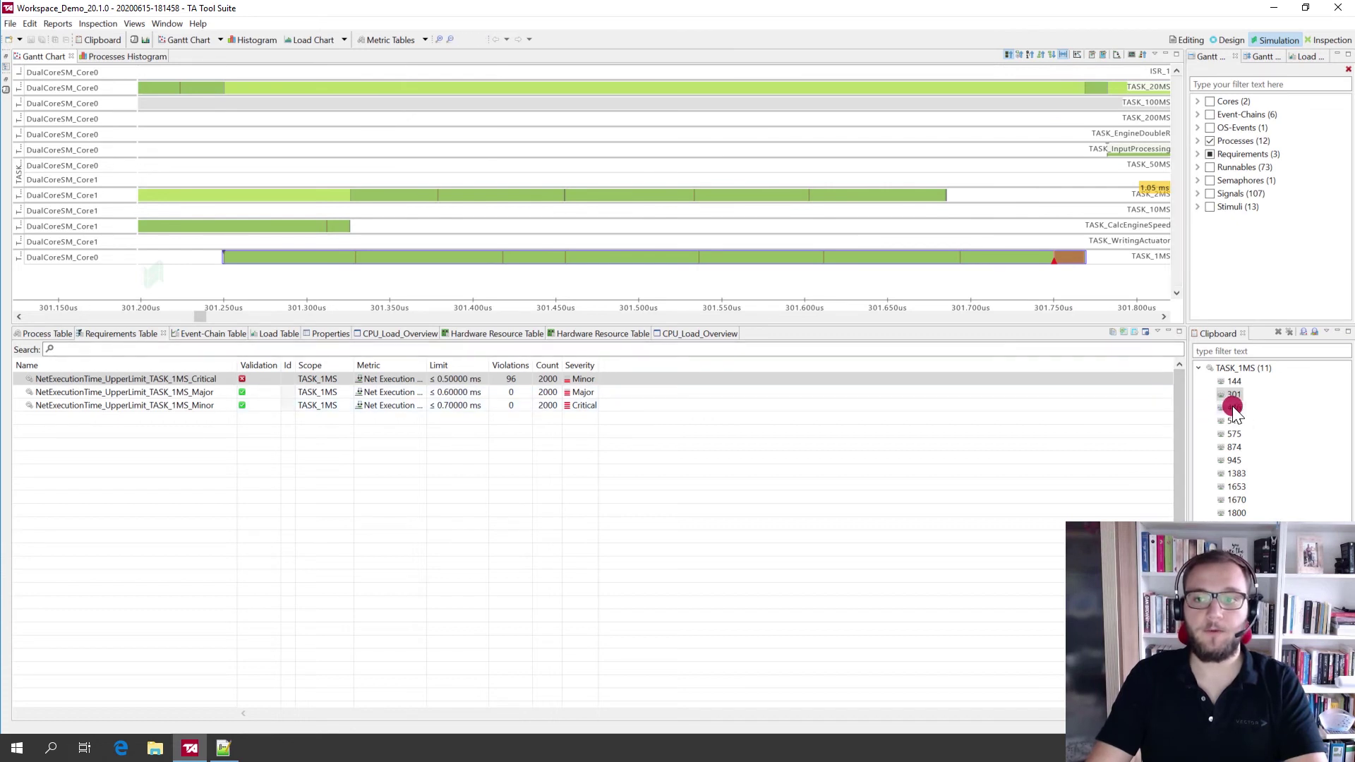
double_click(1232, 406)
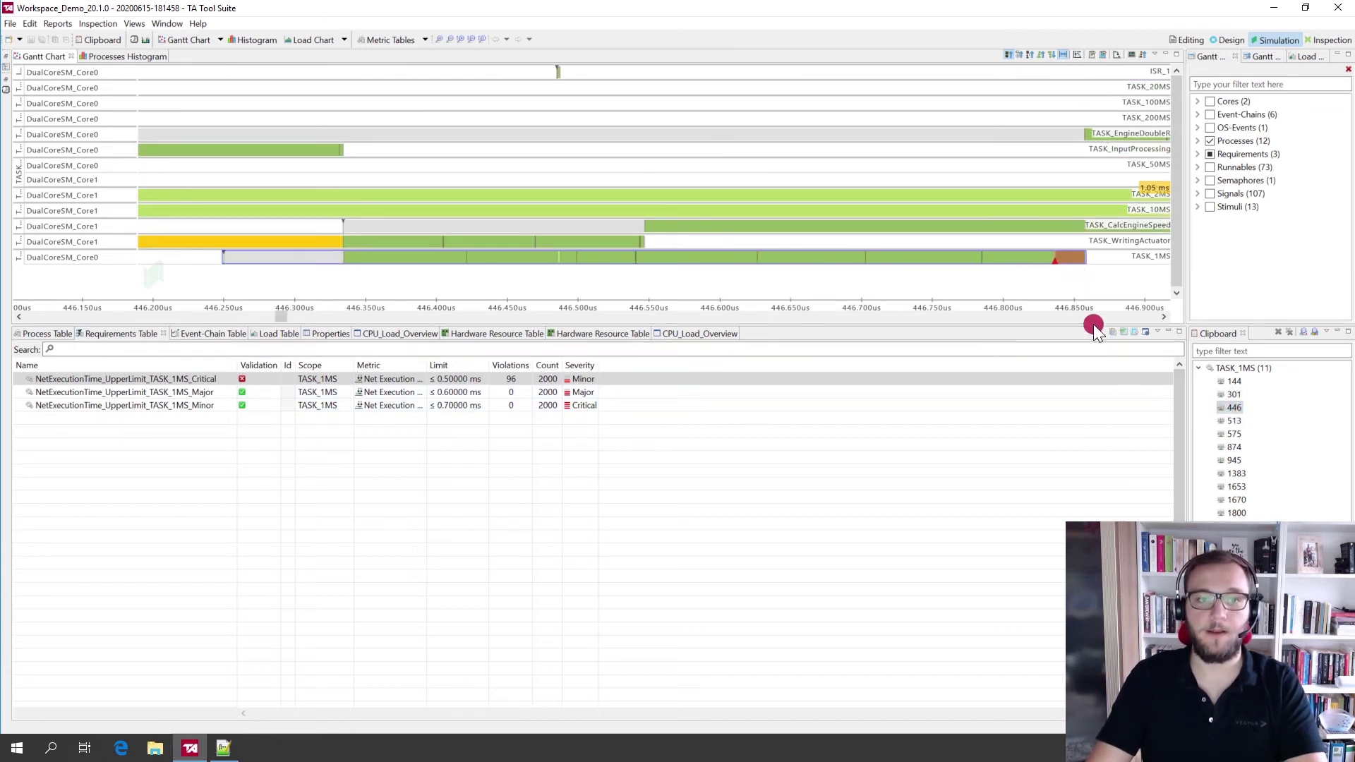